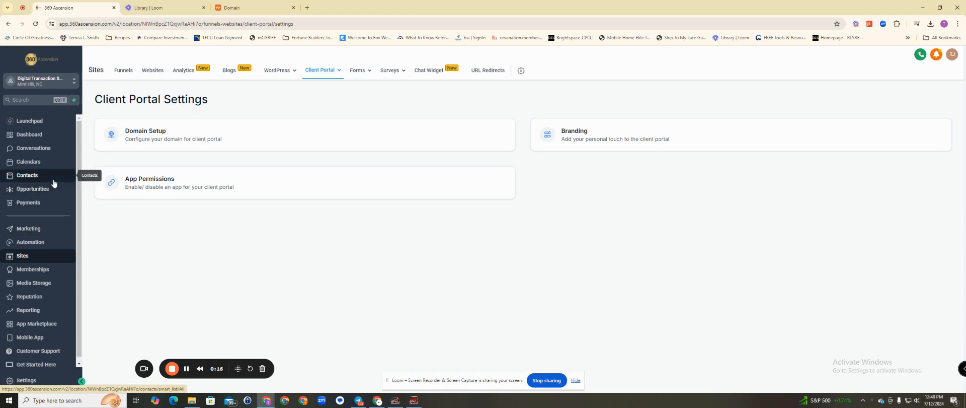
Open the Domains page in the account settings
left_click(20, 380)
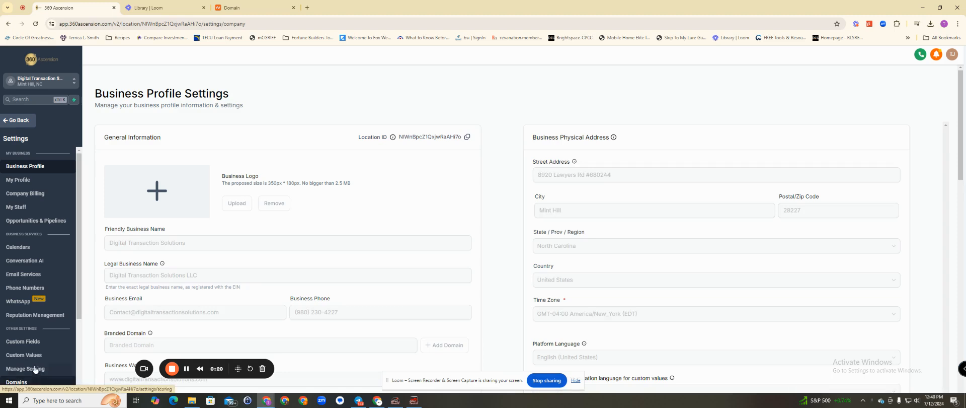
scroll(35, 227, "down", 2)
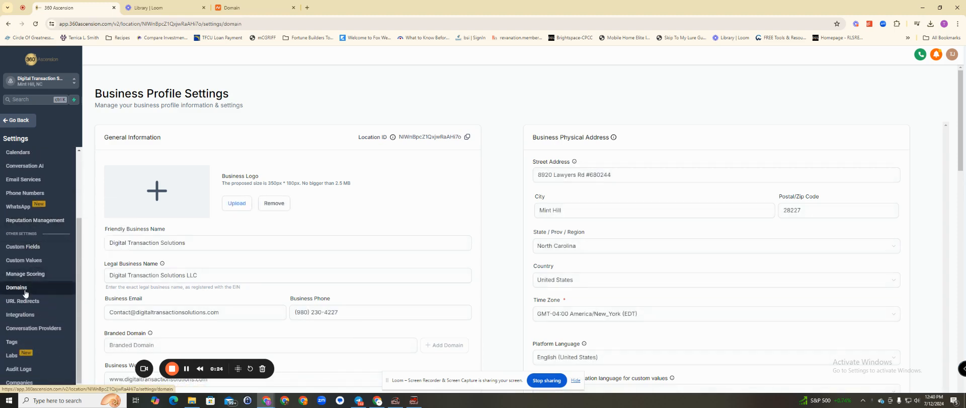
left_click(26, 292)
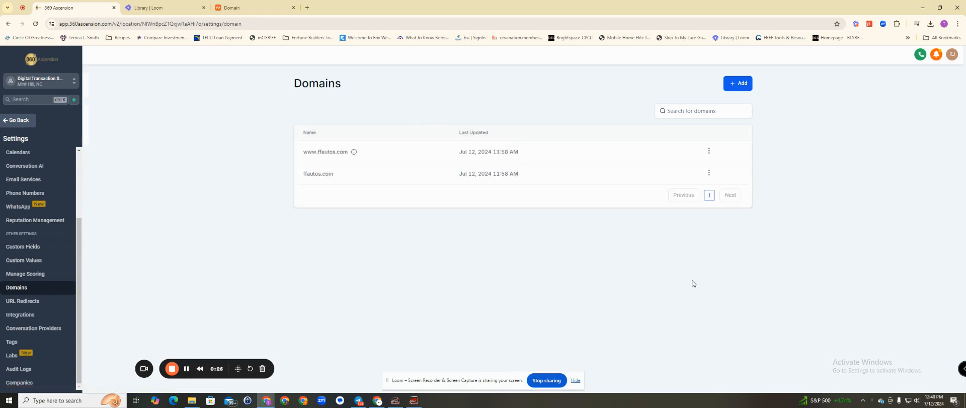
Add the domain dts4smb.com together with its www version and continue to the DNS record setup
left_click(733, 86)
left_click(468, 228)
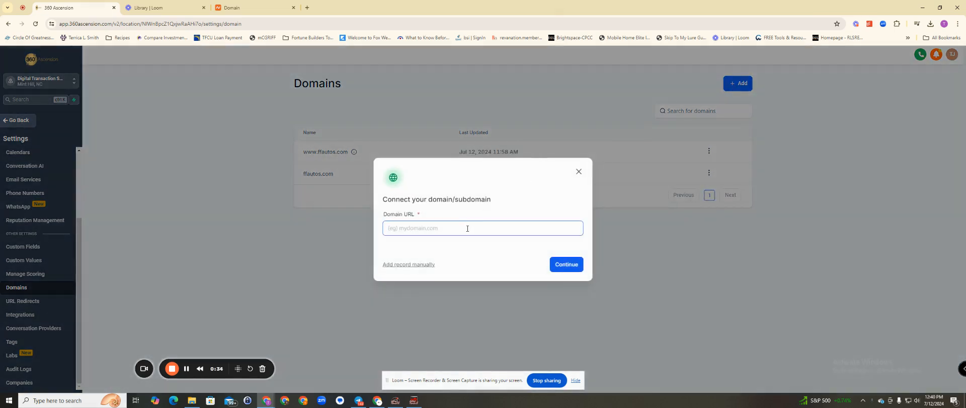
type("dts4smb.com")
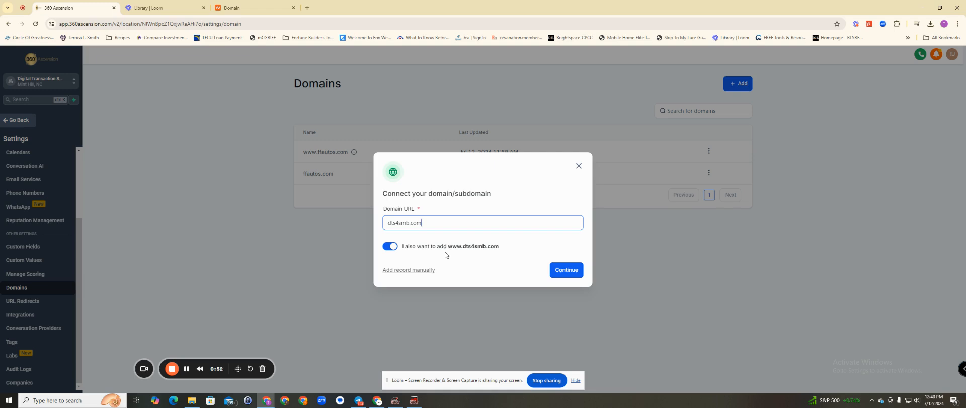
left_click(567, 270)
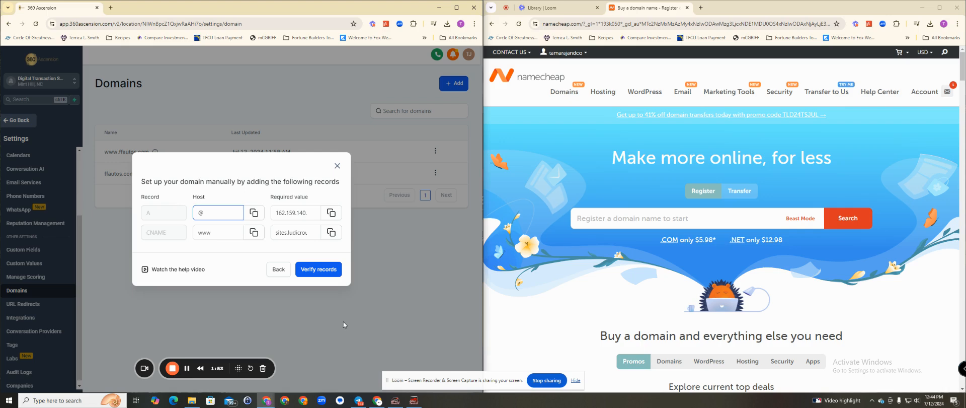
In Namecheap, open the domain list and go to the management page of dts4smb.com
mouse_move(930, 99)
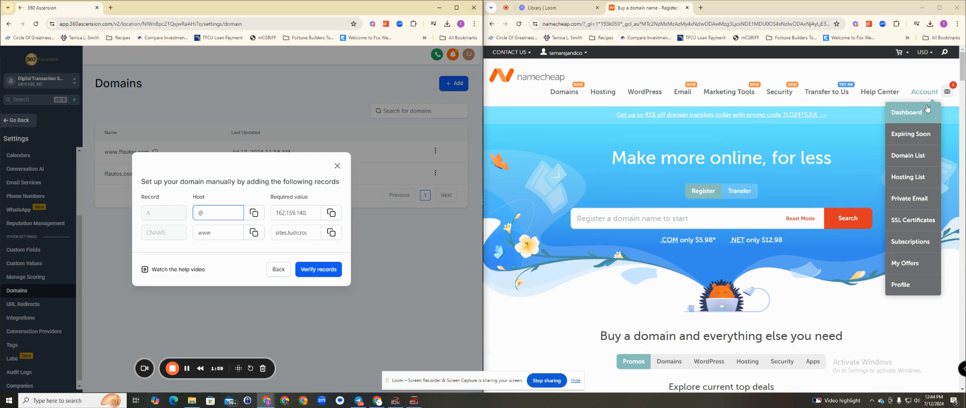
left_click(914, 156)
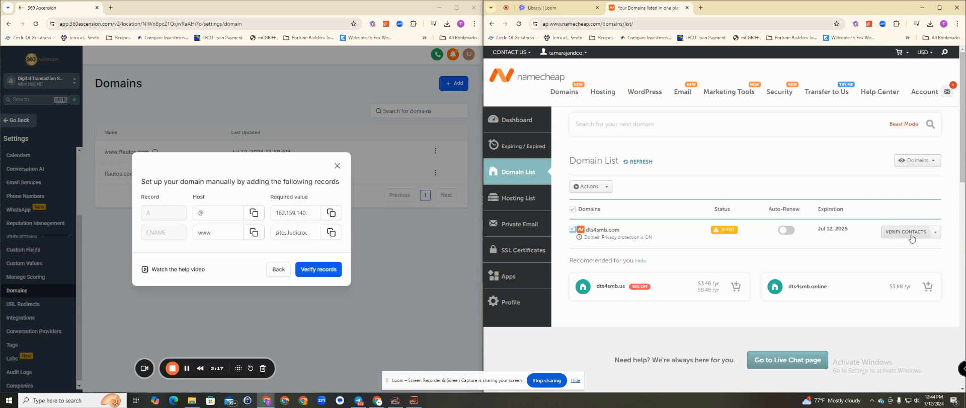
left_click(572, 229)
left_click(936, 232)
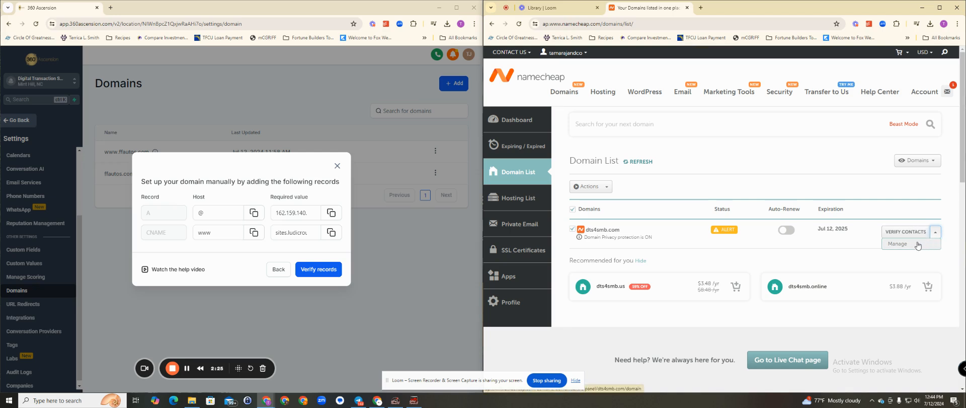
left_click(899, 246)
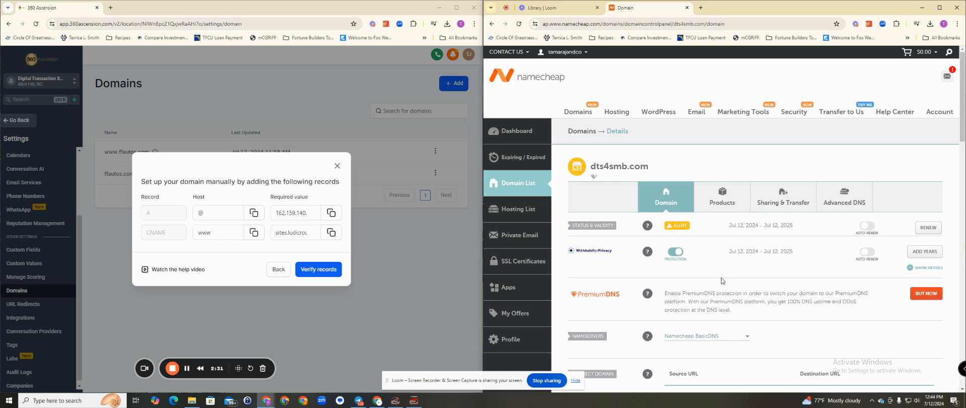
Look over the domain details of dts4smb.com and open its Advanced DNS settings
scroll(723, 282, "down", 2)
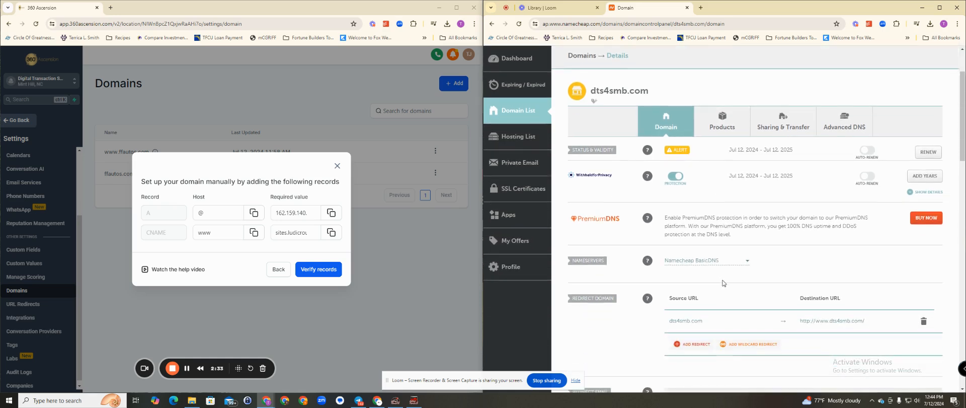
scroll(729, 285, "down", 1)
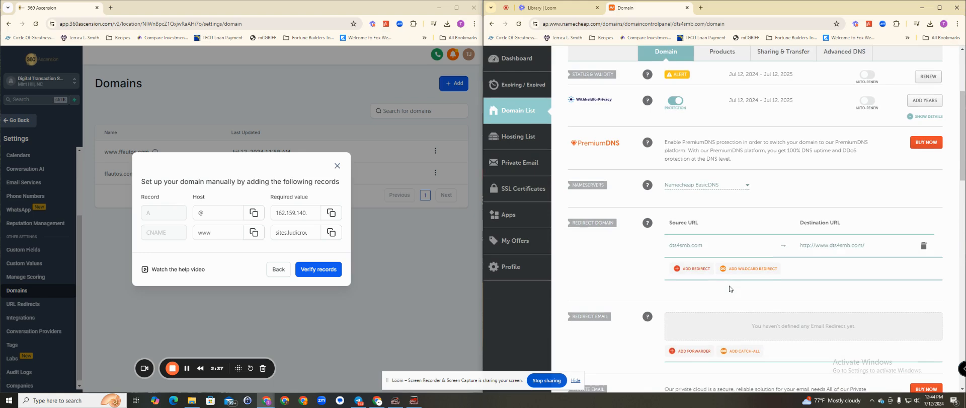
scroll(729, 289, "down", 3)
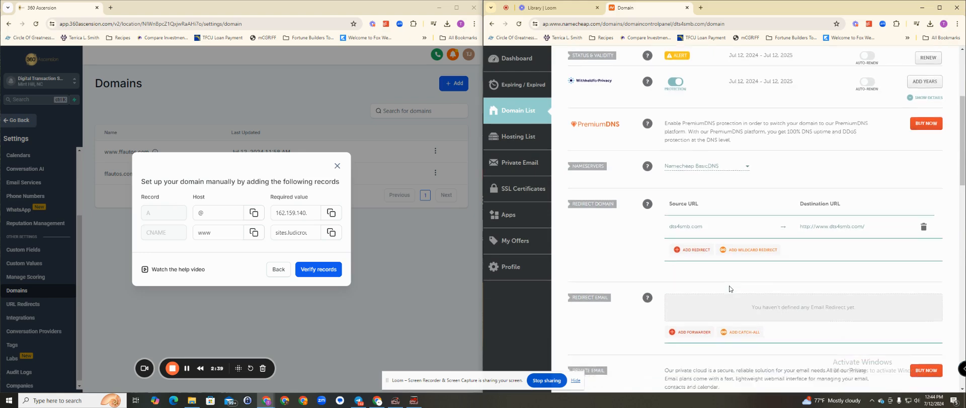
scroll(729, 285, "up", 6)
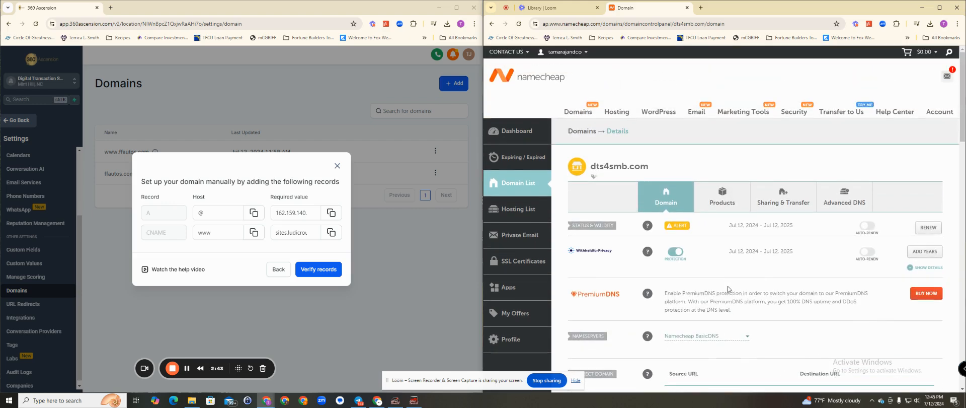
left_click(844, 196)
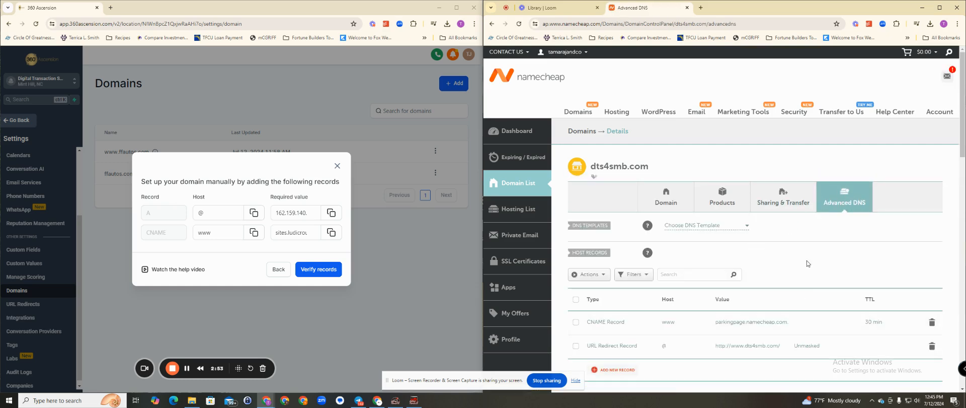
Add a new host record of type A Record for dts4smb.com
scroll(807, 261, "down", 2)
scroll(807, 261, "down", 1)
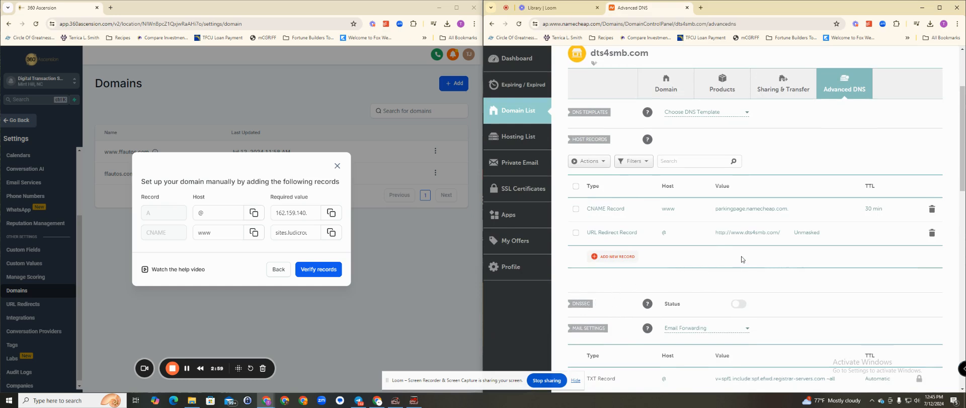
left_click(605, 260)
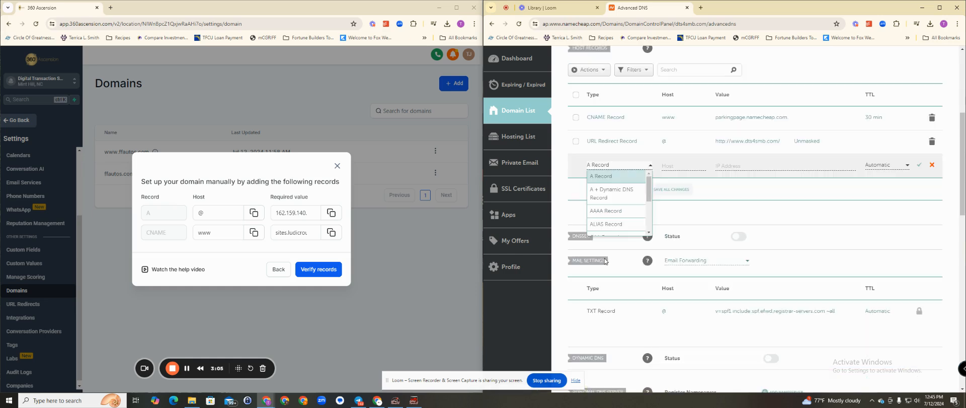
left_click(615, 177)
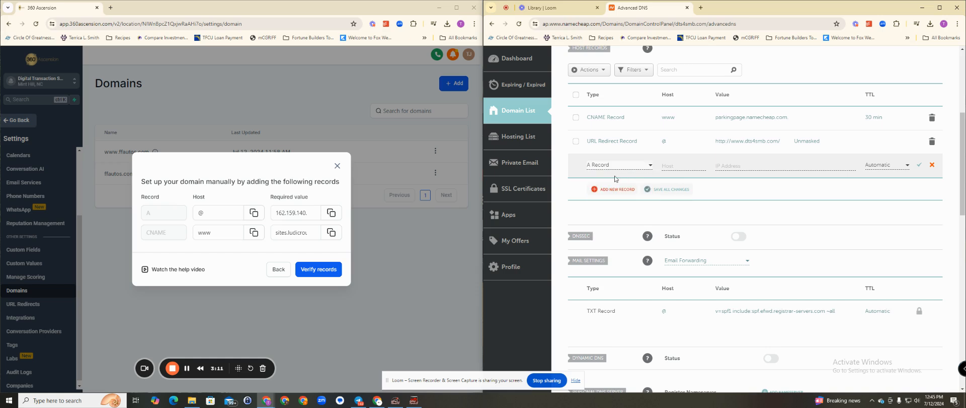
left_click(679, 167)
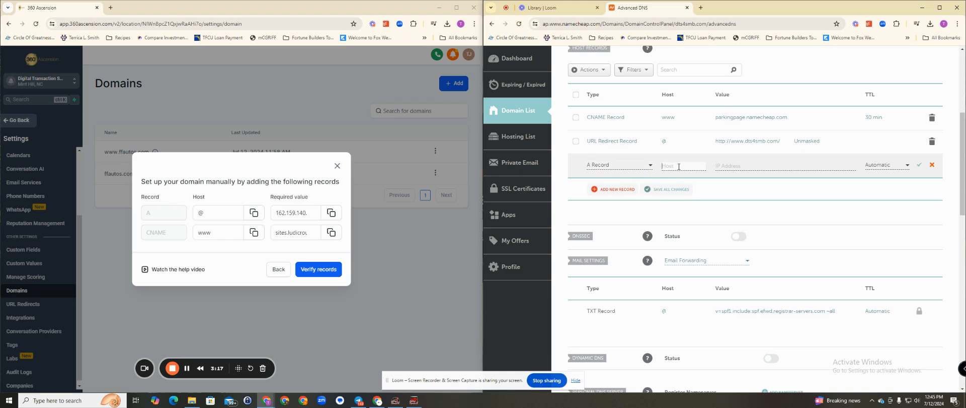
key("ctrl+1")
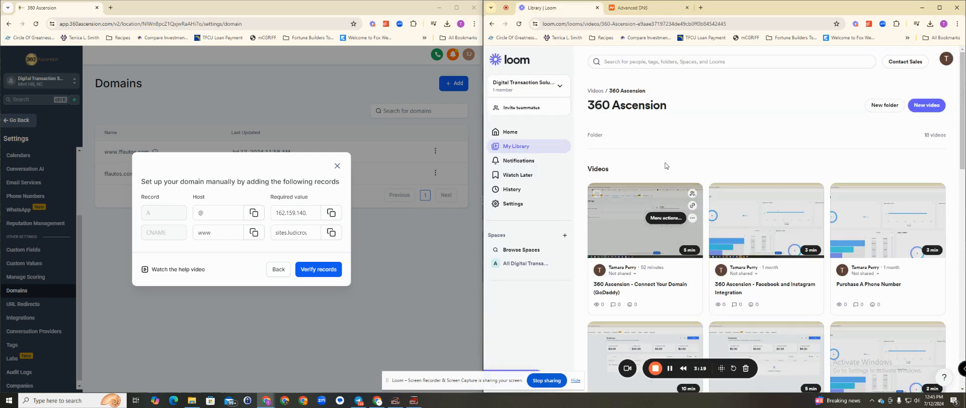
left_click(640, 10)
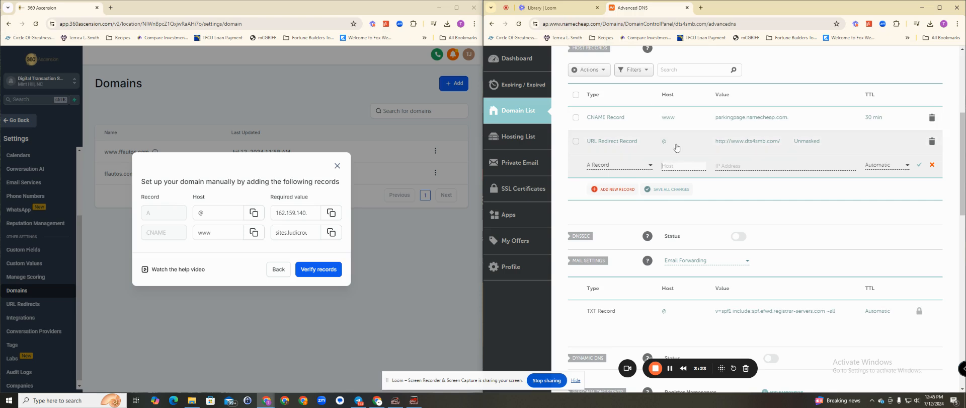
Copy the A record's host @ from the 360 Ascension domain setup into the new Namecheap record's host
left_click(255, 214)
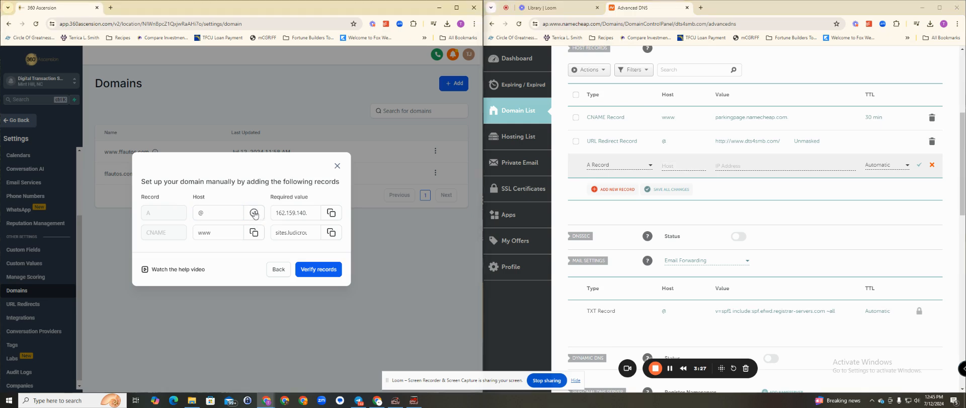
left_click(674, 166)
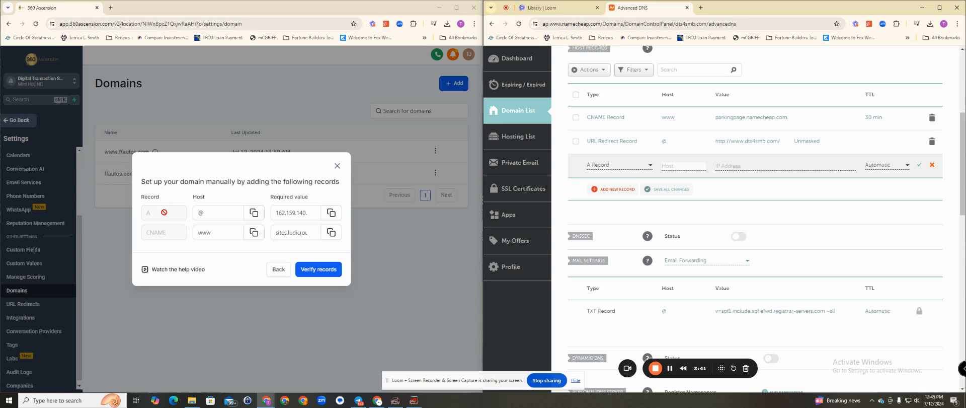
left_click(203, 209)
left_click(254, 214)
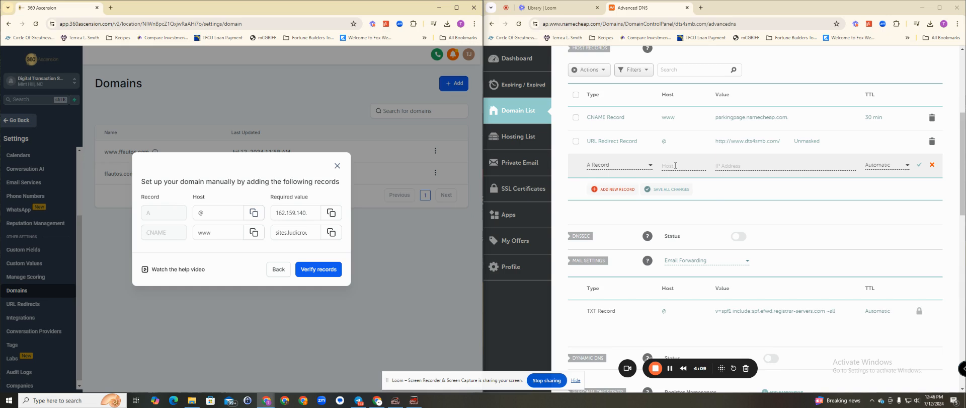
left_click(675, 165)
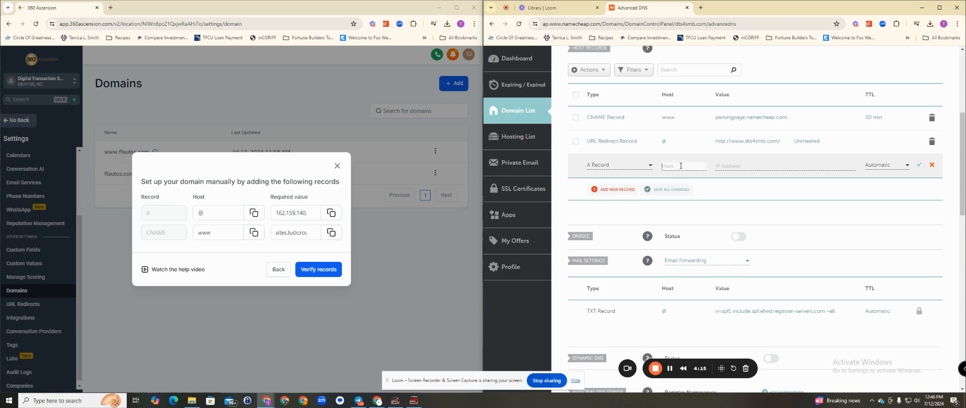
right_click(681, 166)
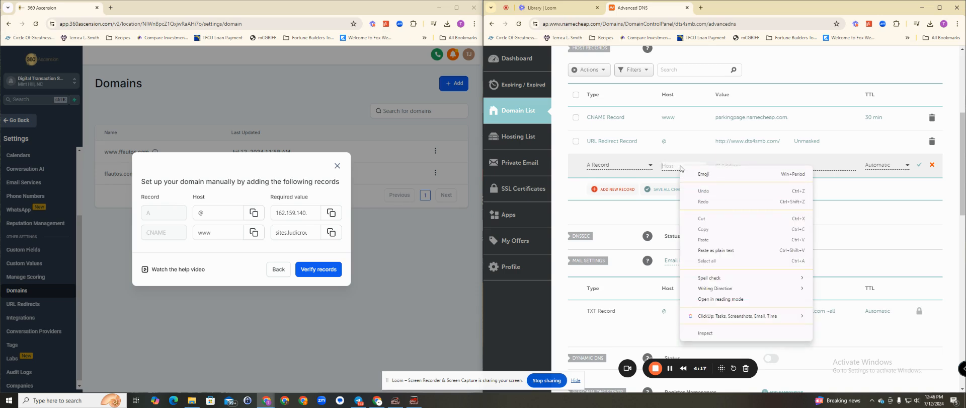
left_click(705, 240)
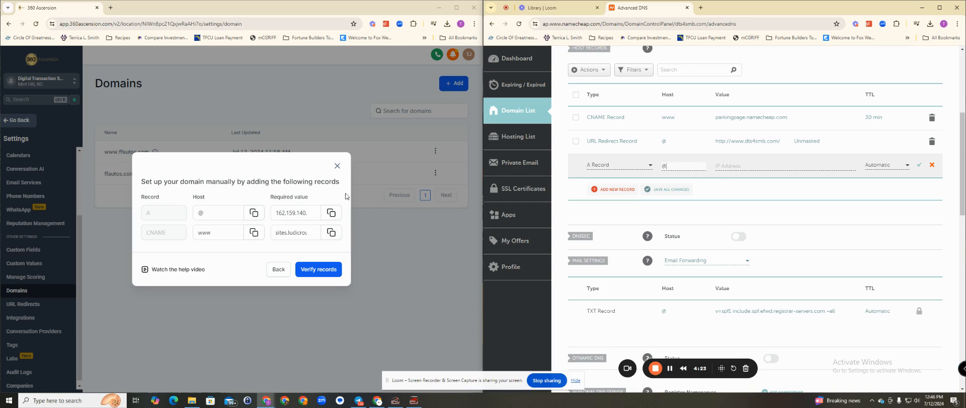
Copy the required value 162.159.140.166 into the A record's IP address and save the record
left_click(739, 165)
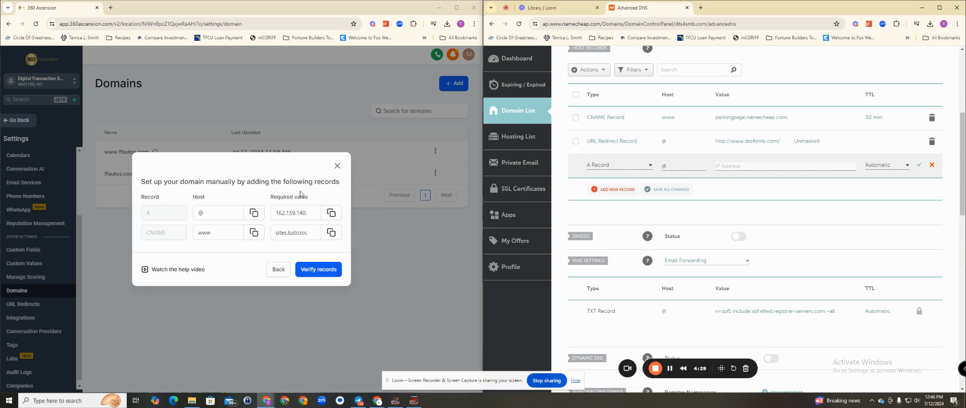
left_click(332, 214)
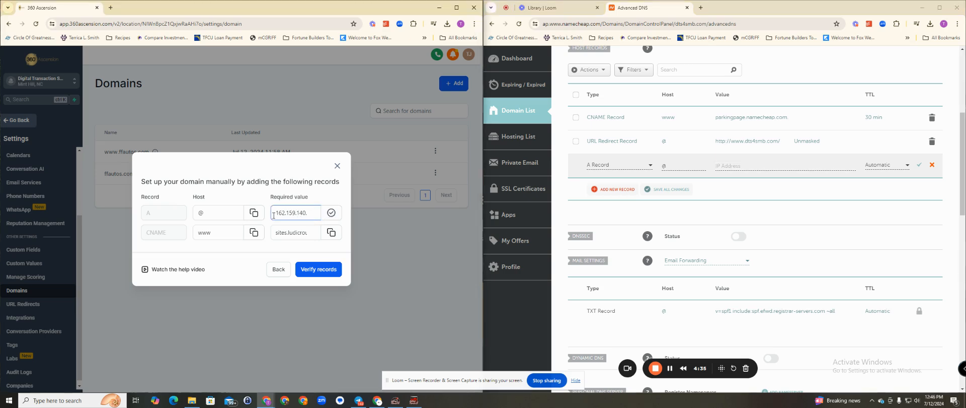
left_click_drag(276, 214, 322, 214)
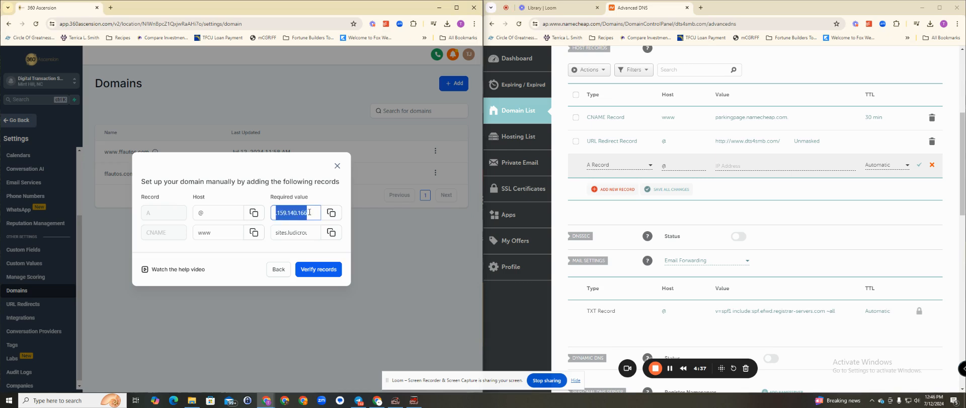
left_click(728, 165)
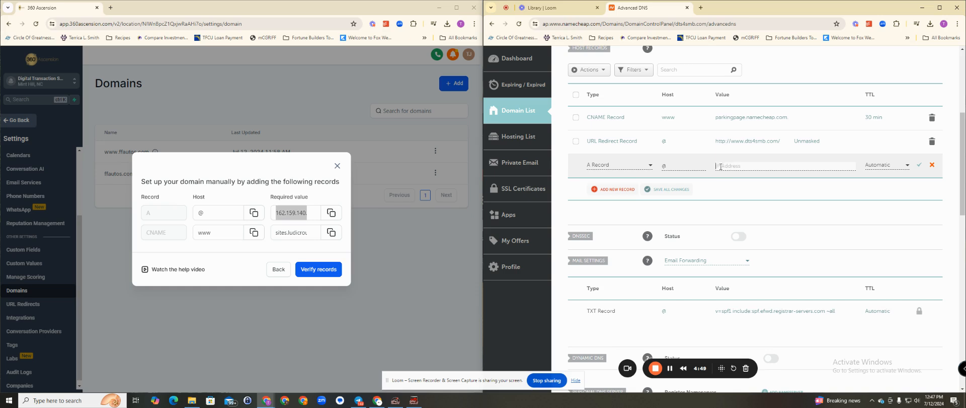
right_click(720, 167)
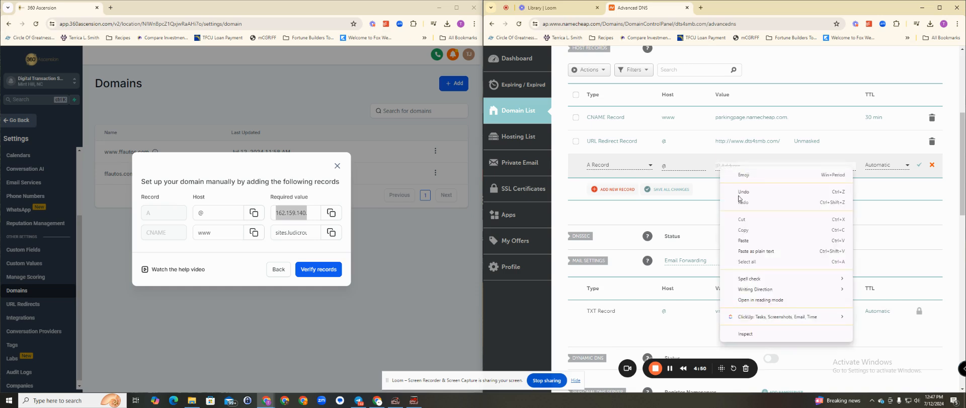
left_click(742, 240)
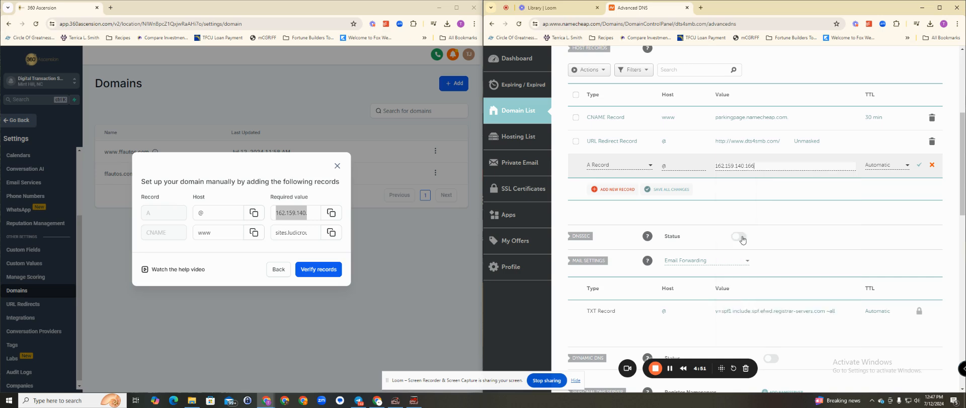
left_click(919, 167)
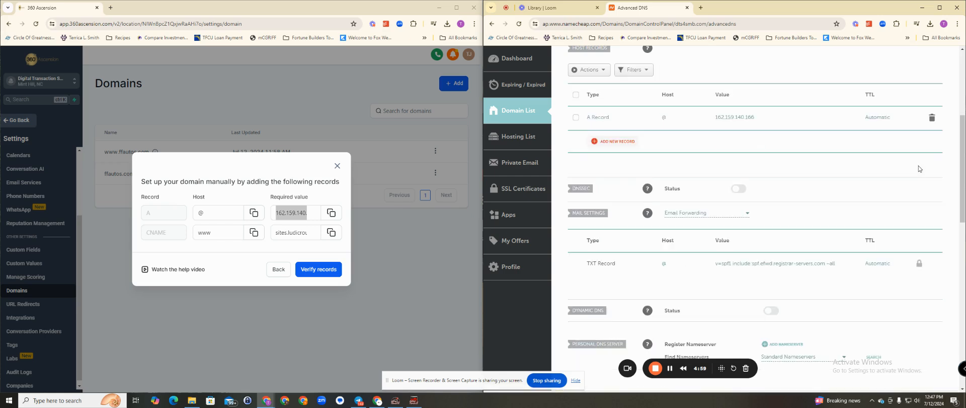
scroll(688, 169, "up", 2)
scroll(688, 169, "down", 1)
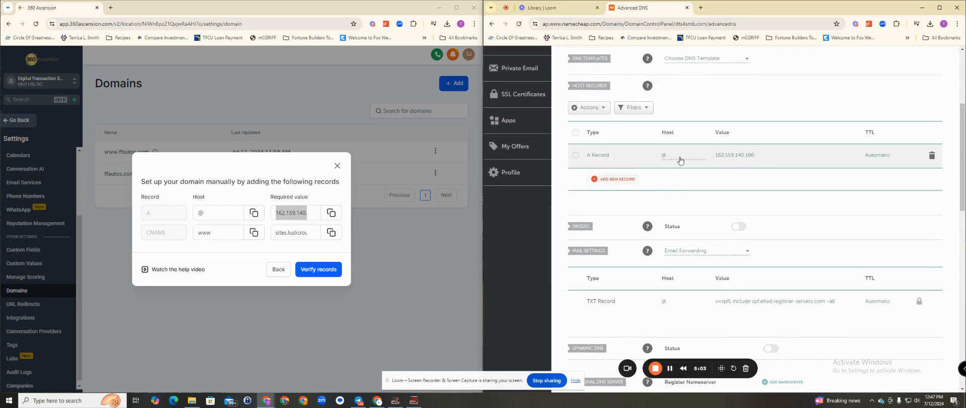
Add a second host record for dts4smb.com and set its type to CNAME Record
left_click(607, 181)
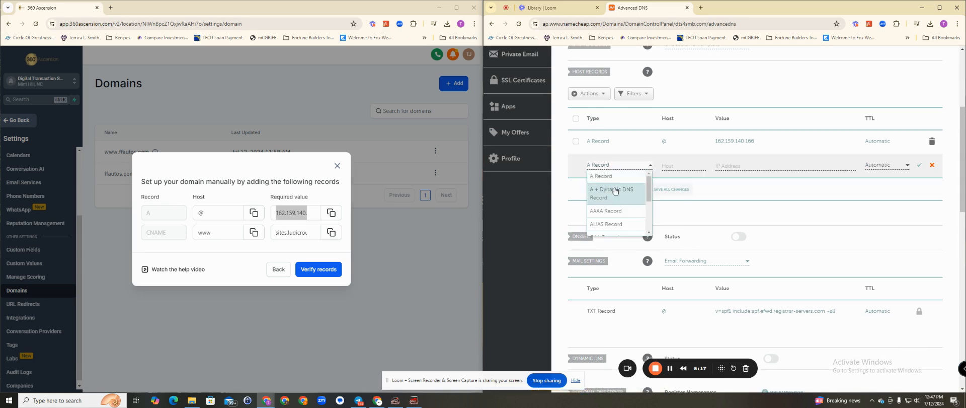
scroll(615, 196, "down", 2)
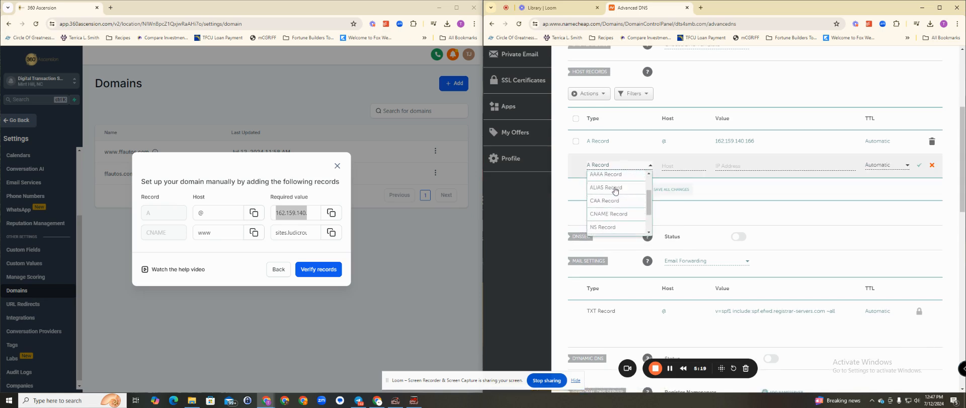
left_click(620, 215)
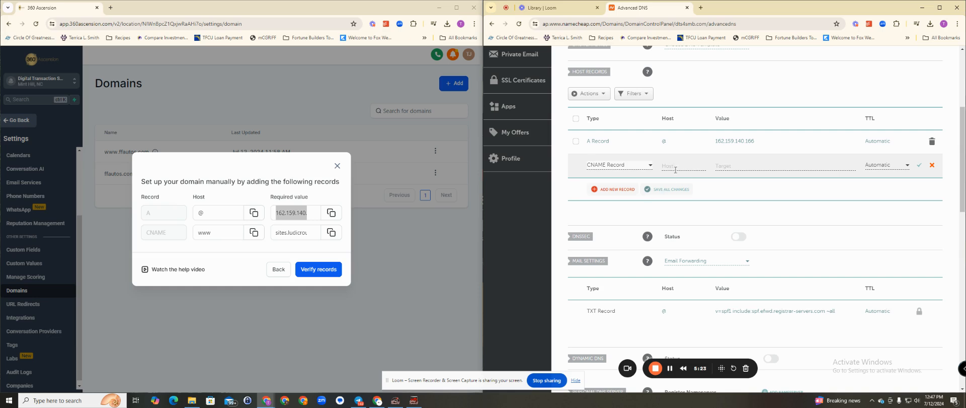
Copy the CNAME host www from the 360 Ascension domain setup into the new Namecheap record's host
left_click(254, 234)
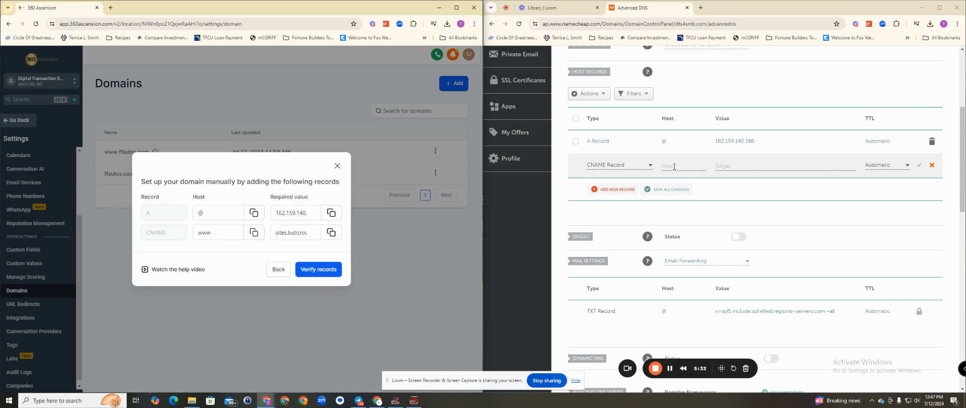
right_click(674, 167)
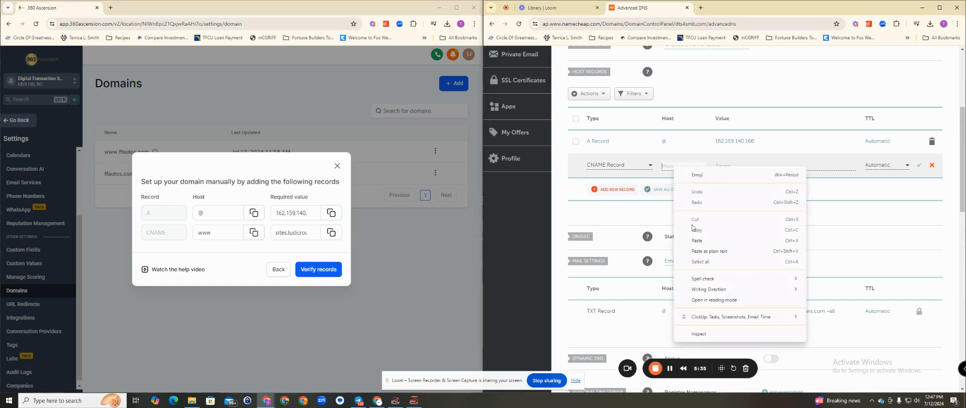
left_click(697, 241)
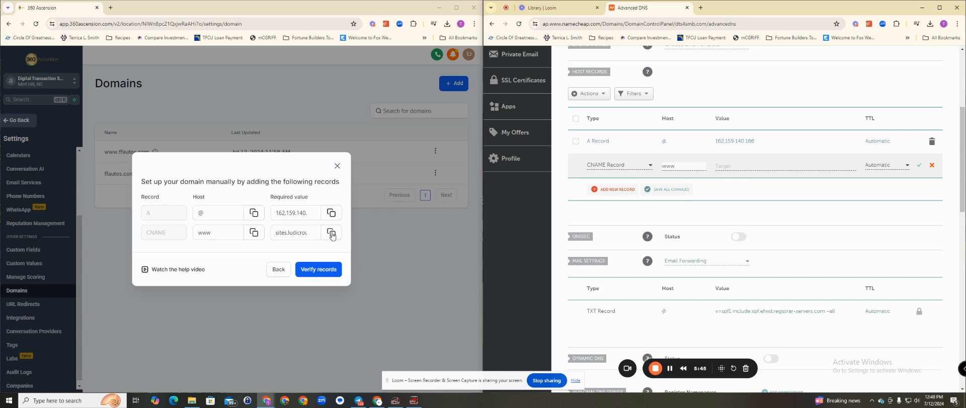
Copy the CNAME required value sites.ludicrous.cloud into the Namecheap record's target and save the record
left_click(276, 237)
left_click(331, 234)
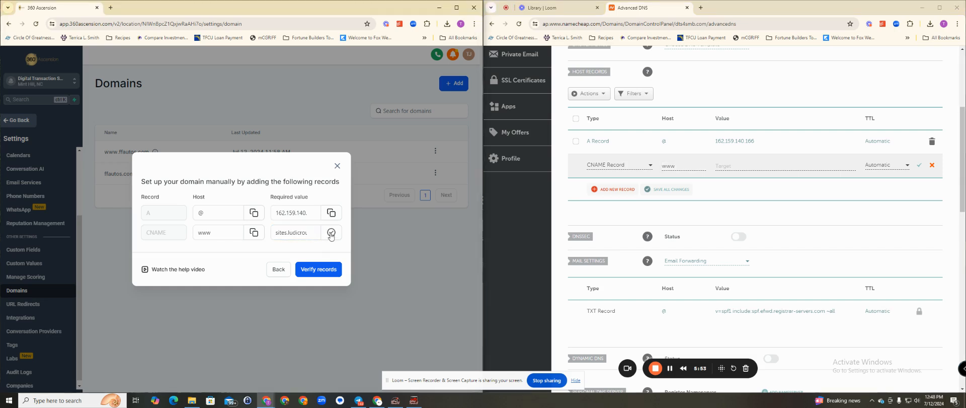
right_click(746, 168)
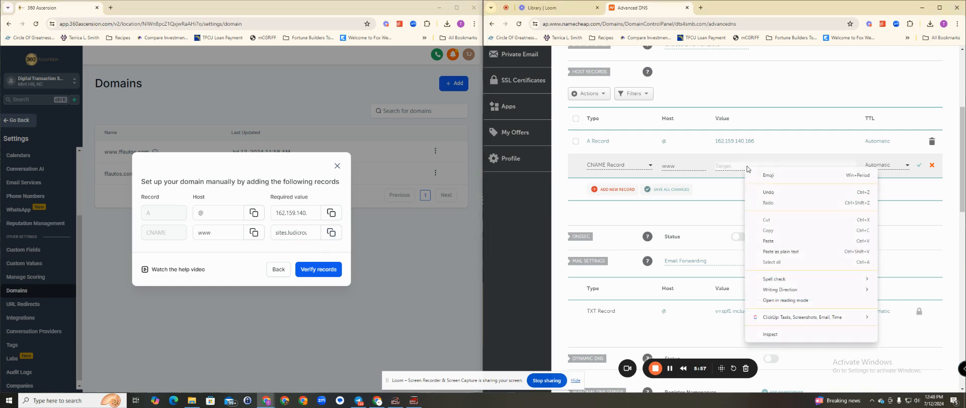
left_click(776, 241)
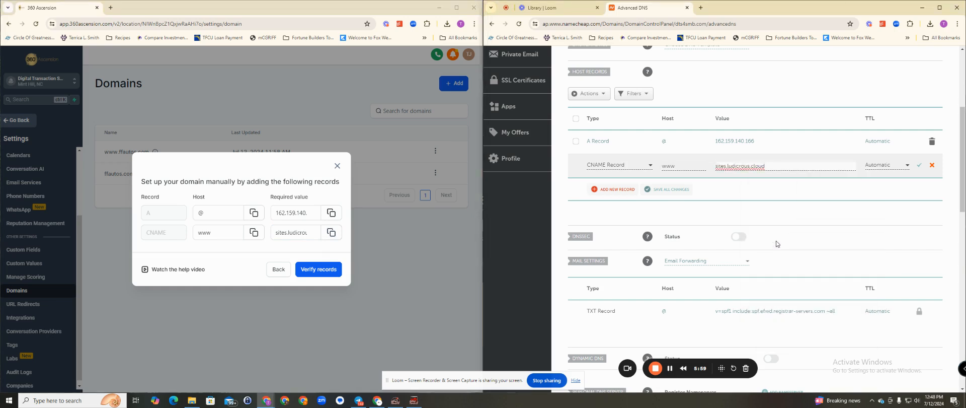
left_click(921, 167)
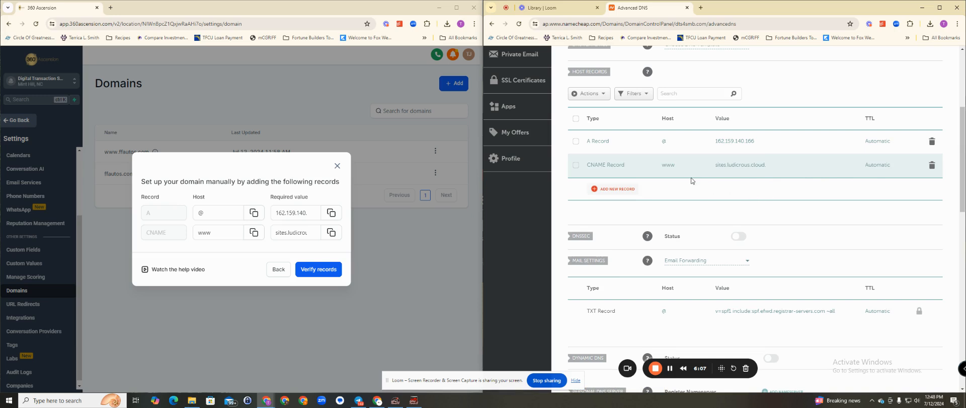
Switch to the 360 Ascension window, maximize it and verify the DNS records of dts4smb.com
left_click(457, 10)
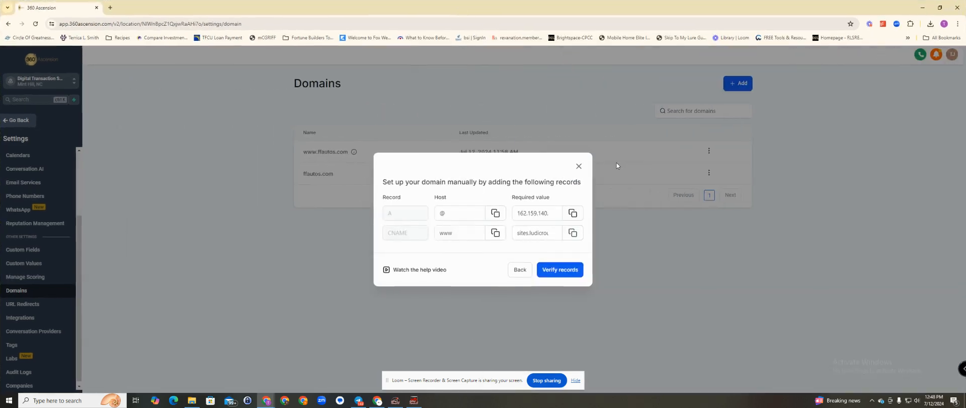
left_click(556, 271)
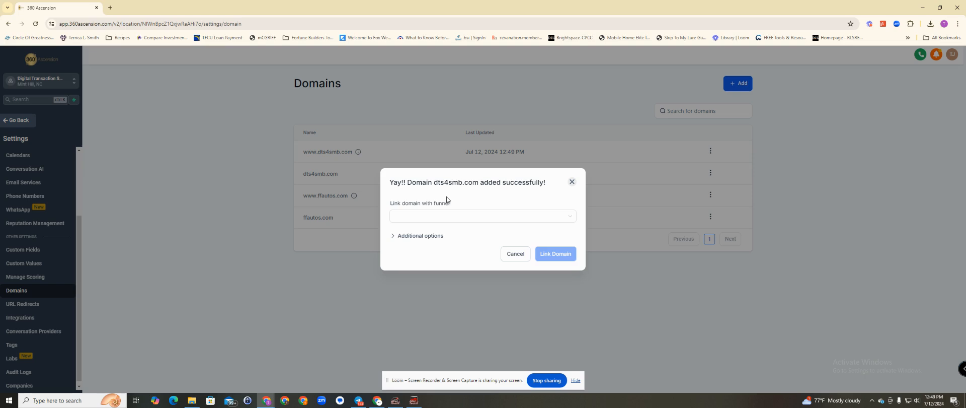
Check which funnels are available for linking with dts4smb.com, without choosing one
left_click(569, 220)
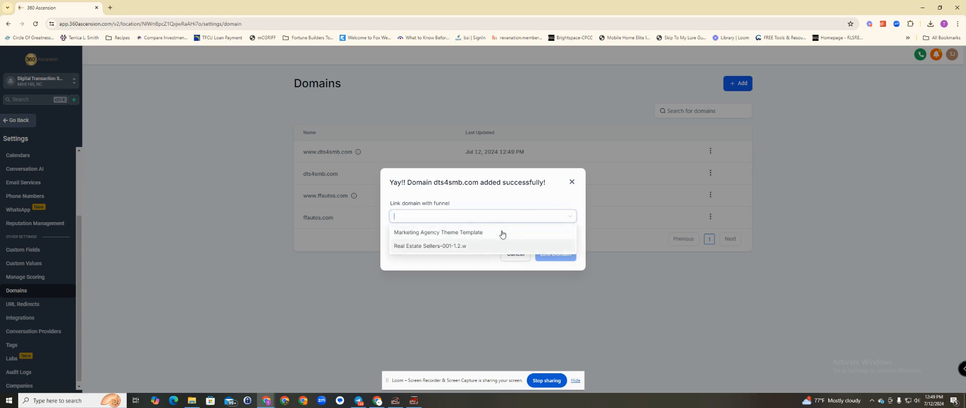
left_click(497, 205)
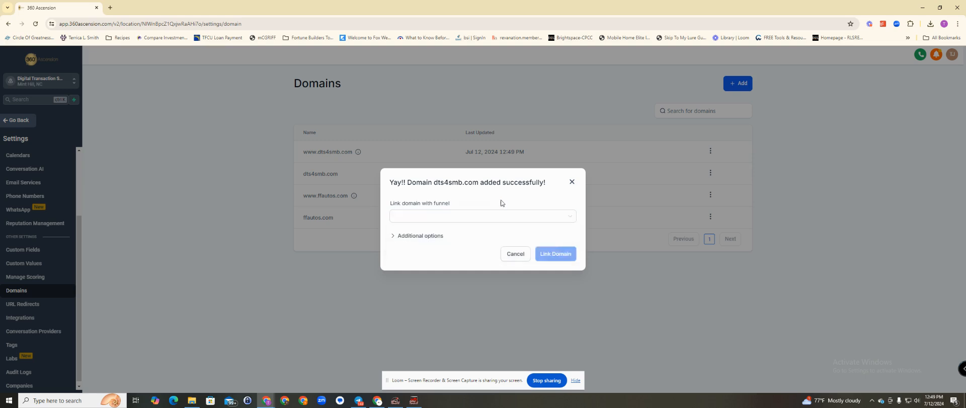